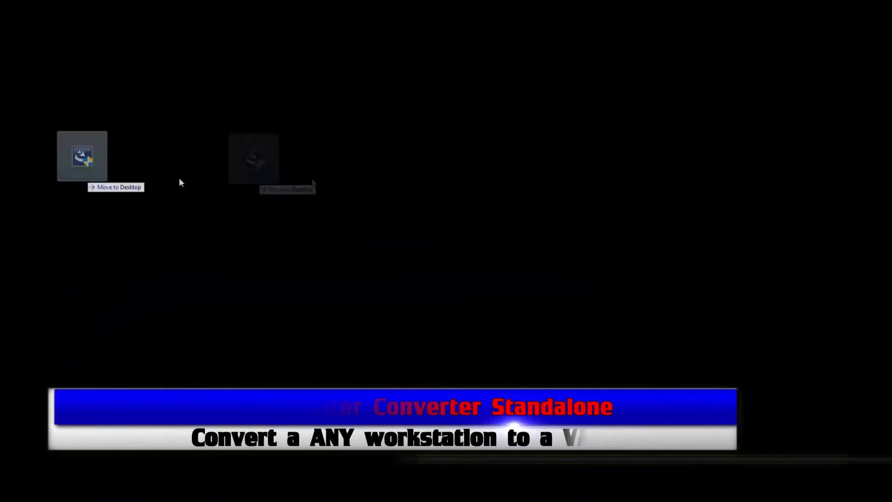
drag(181, 182, 451, 182)
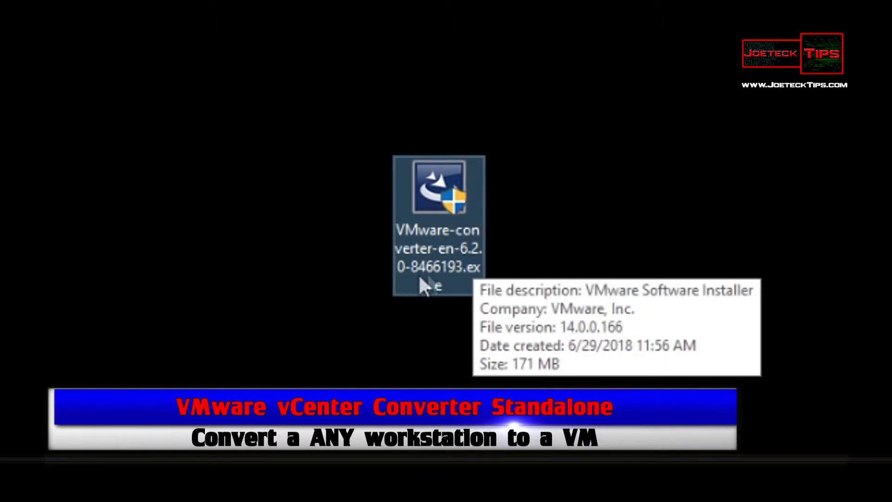
drag(437, 286, 109, 154)
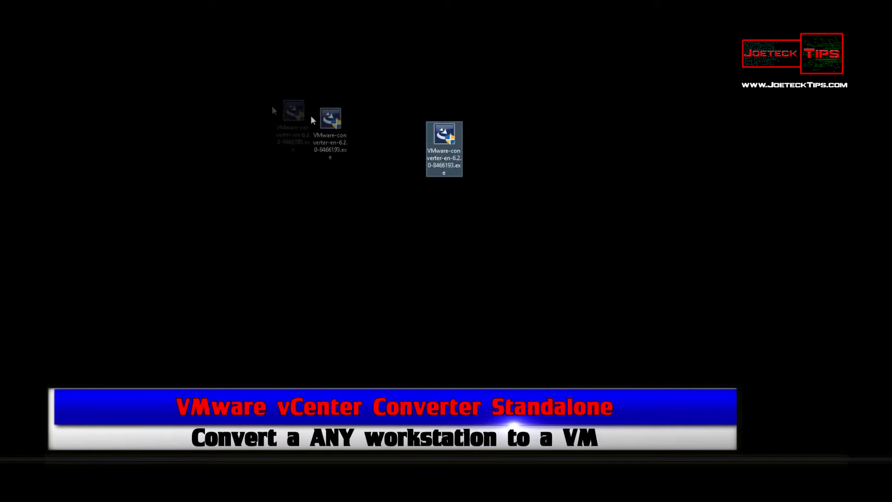
drag(312, 120, 205, 86)
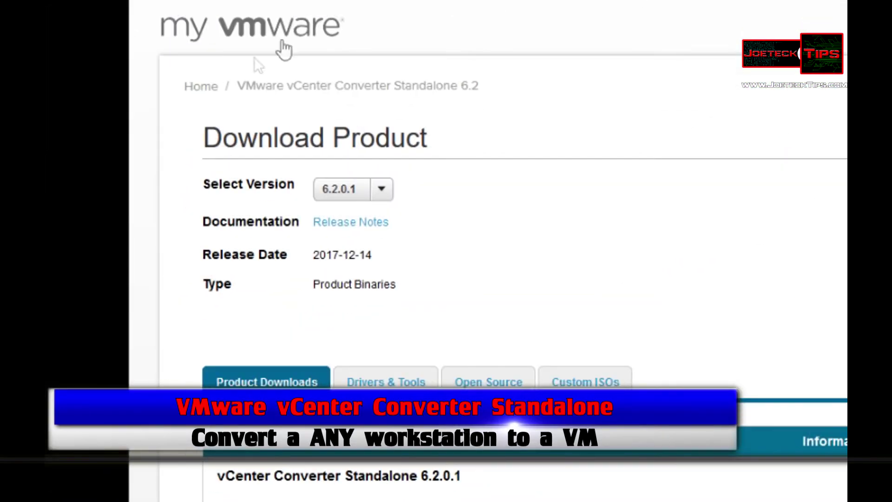
click(381, 190)
click(379, 188)
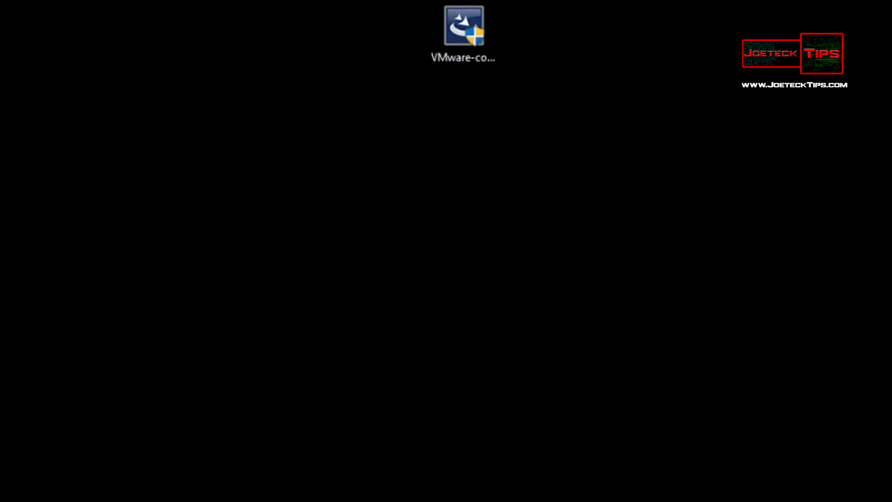
Step: Launch the VMware converter installer from the desktop, continue past the patent agreement and accept the license agreement
click(447, 25)
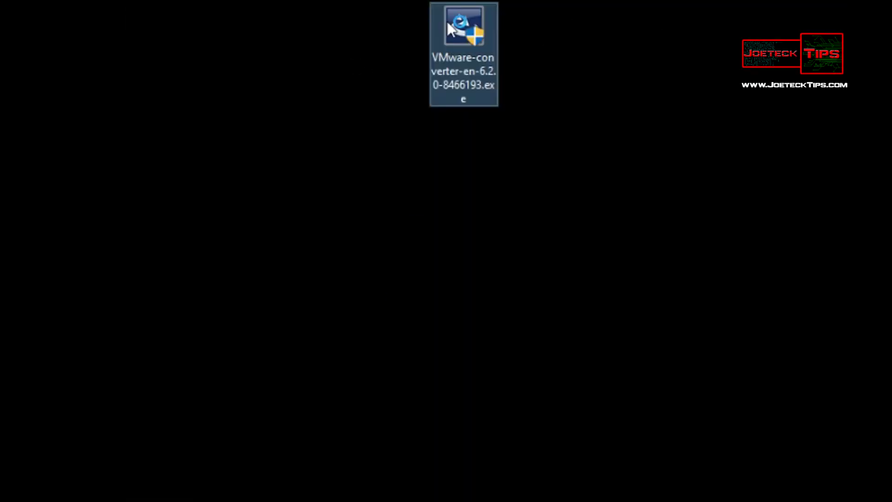
double_click(447, 20)
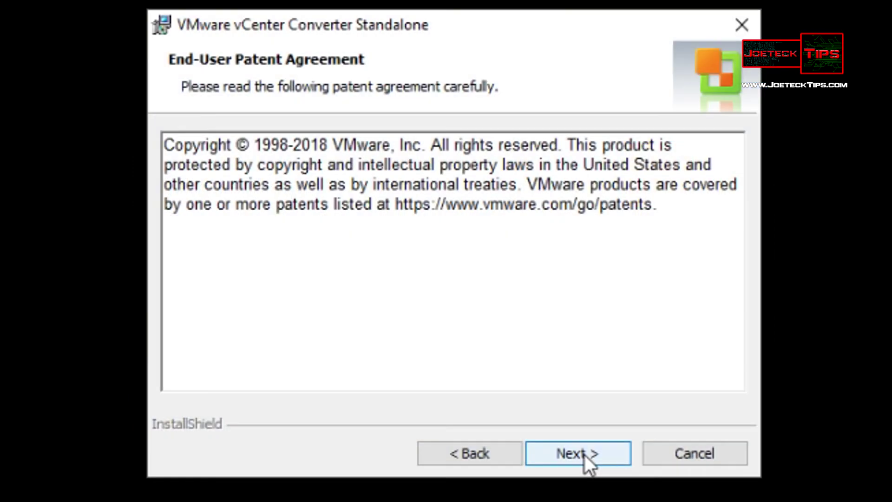
click(585, 456)
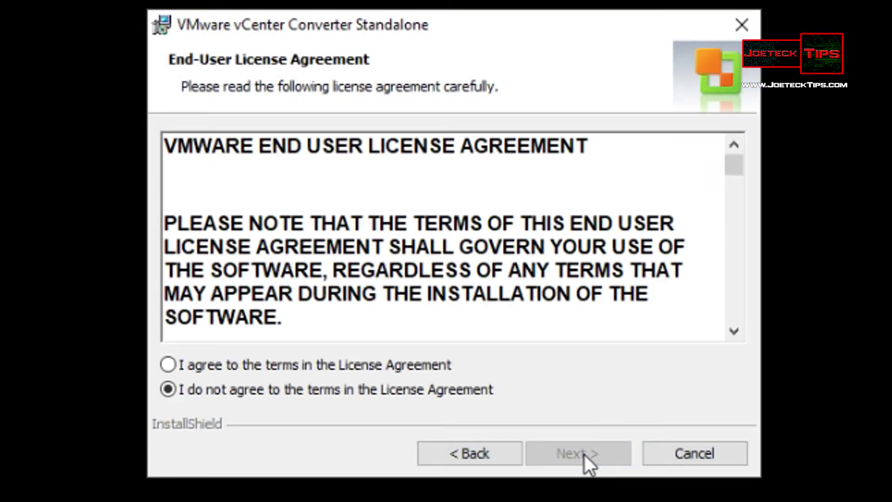
click(377, 367)
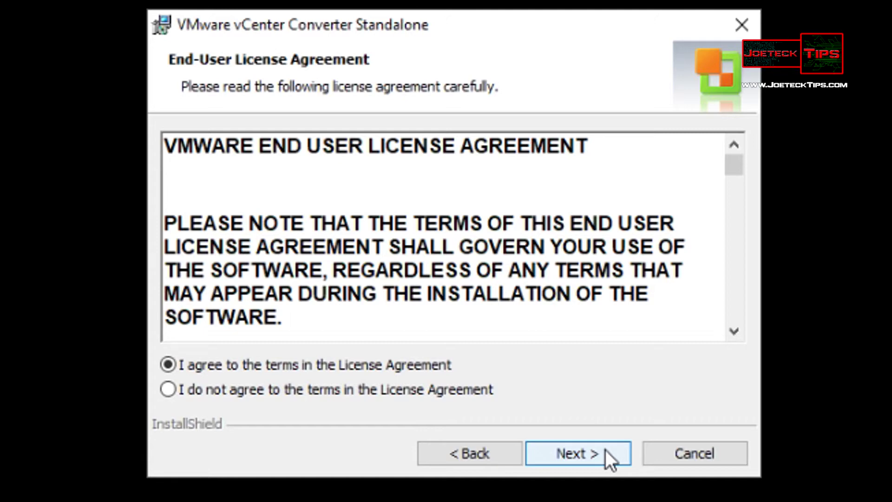
click(606, 450)
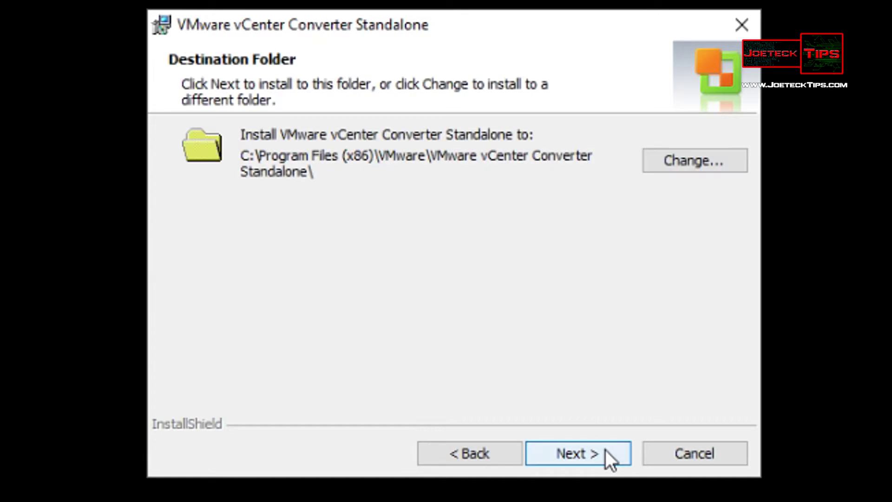
Step: Install to the default folder as a Local installation, opting out of the VMware Customer Experience Improvement Program
click(606, 450)
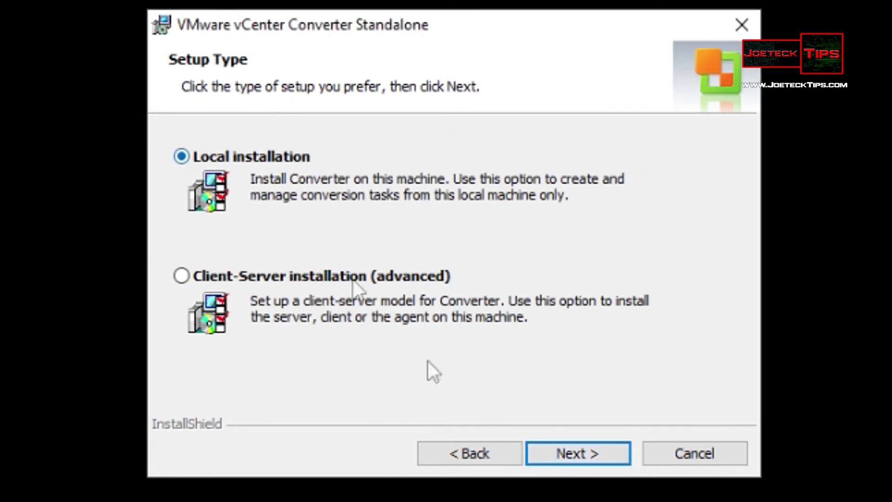
click(602, 445)
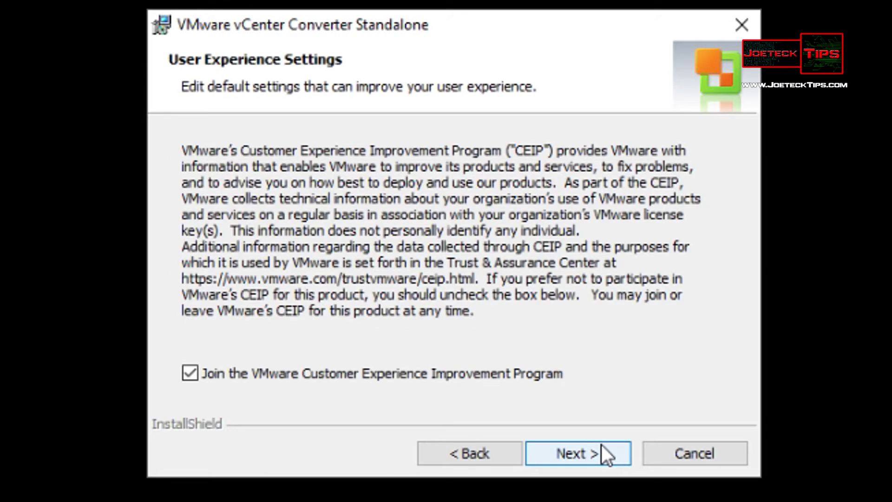
click(436, 371)
click(610, 461)
click(609, 461)
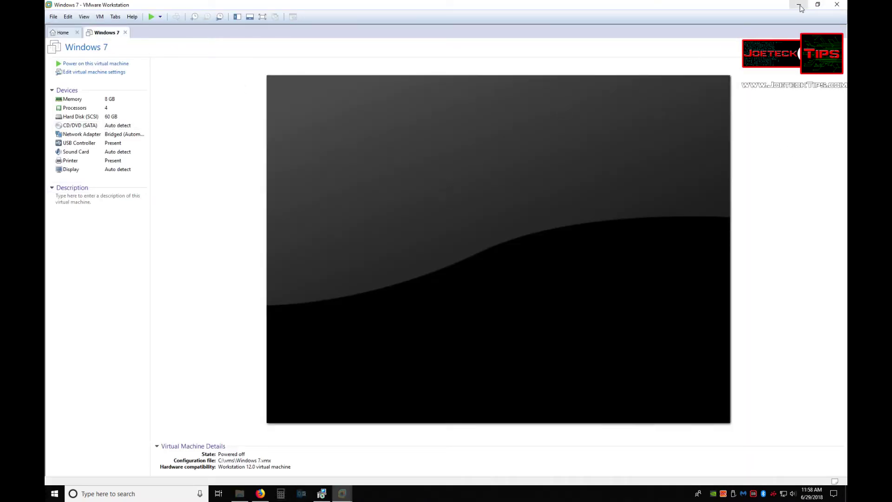
Step: Start a new machine conversion in vCenter Converter Standalone with the powered-on local machine as the source
click(799, 5)
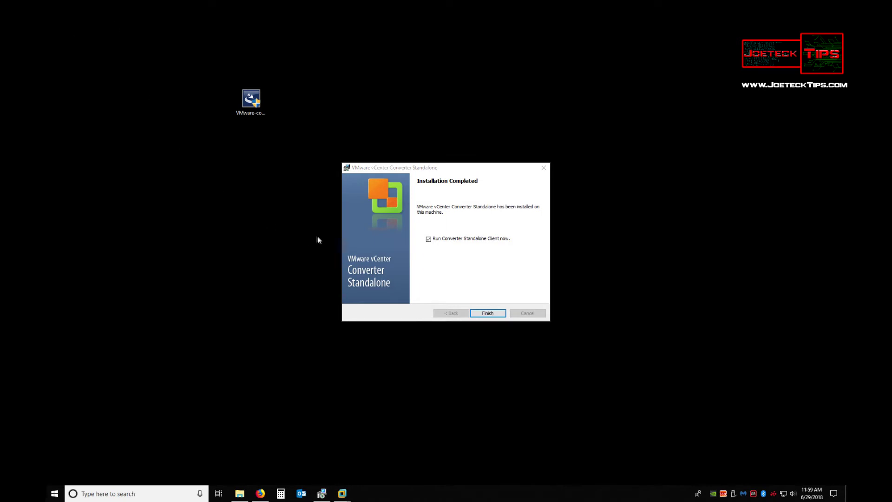
click(109, 49)
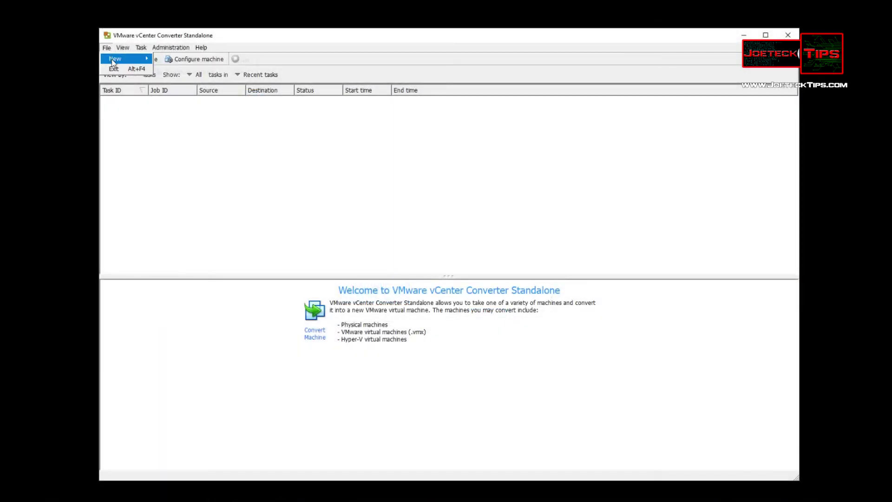
mouse_move(112, 63)
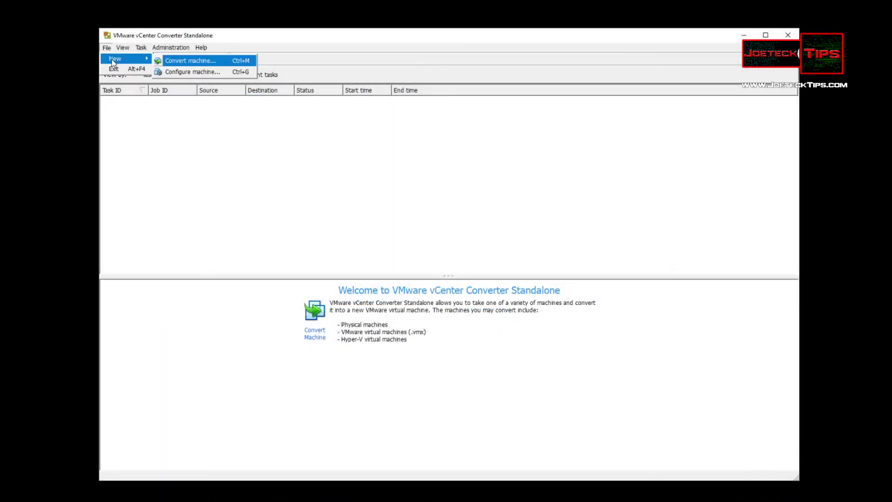
click(196, 63)
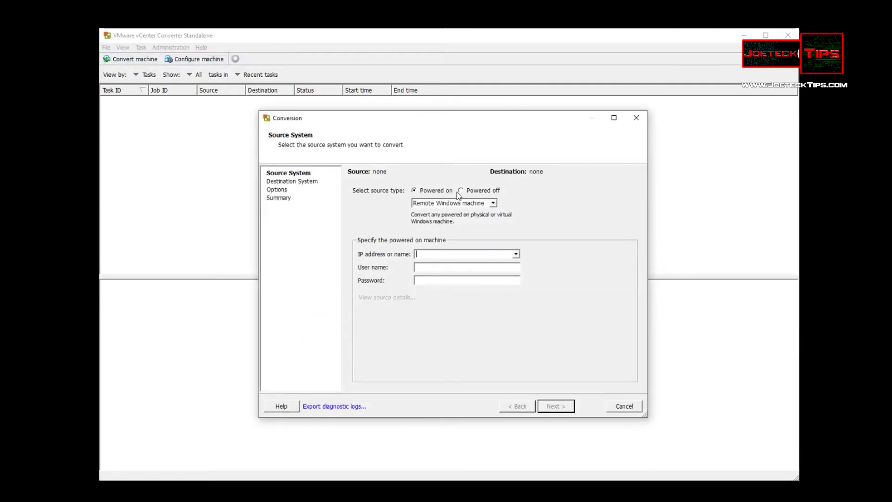
click(493, 203)
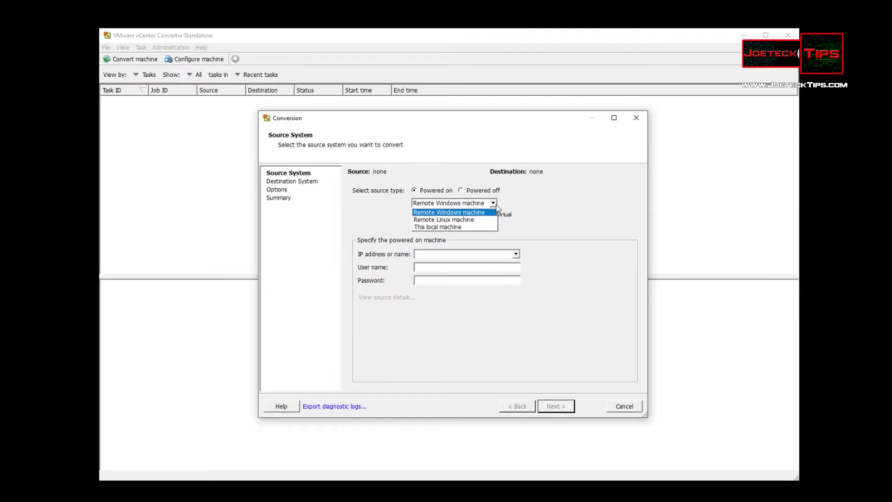
click(453, 228)
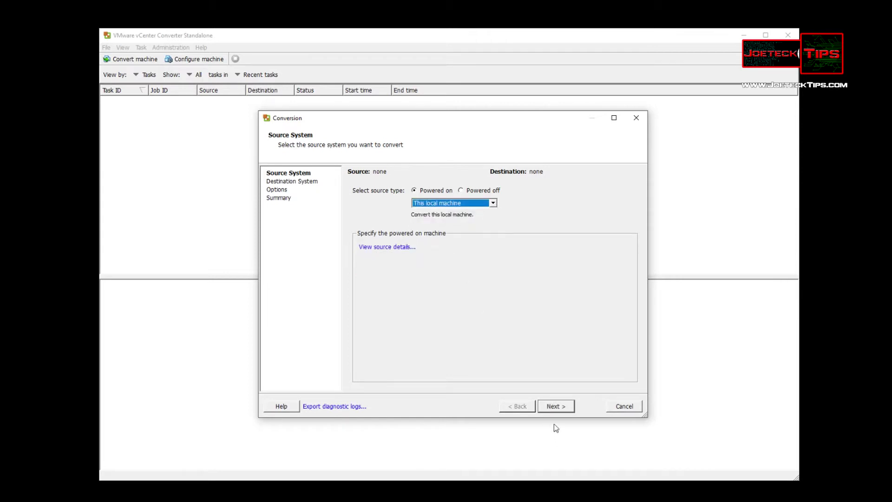
click(556, 407)
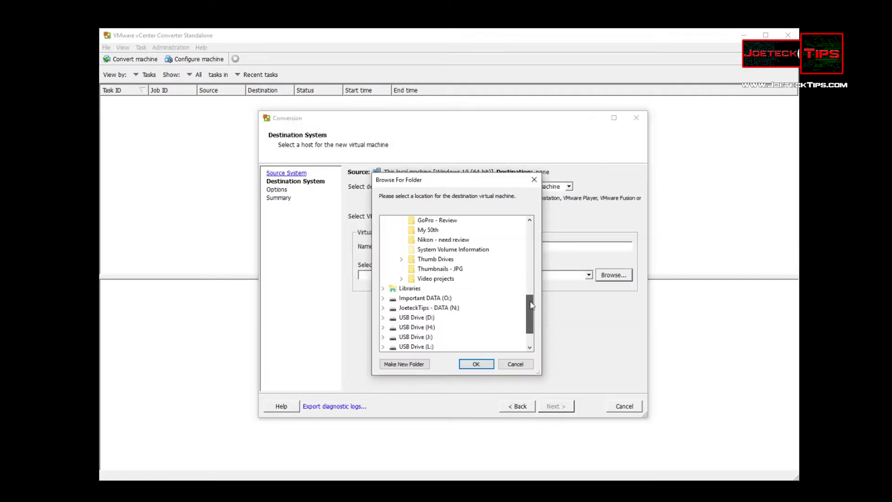
Step: Create a folder named VMS on Important DATA (O:) and use it as the new virtual machine's location
click(428, 259)
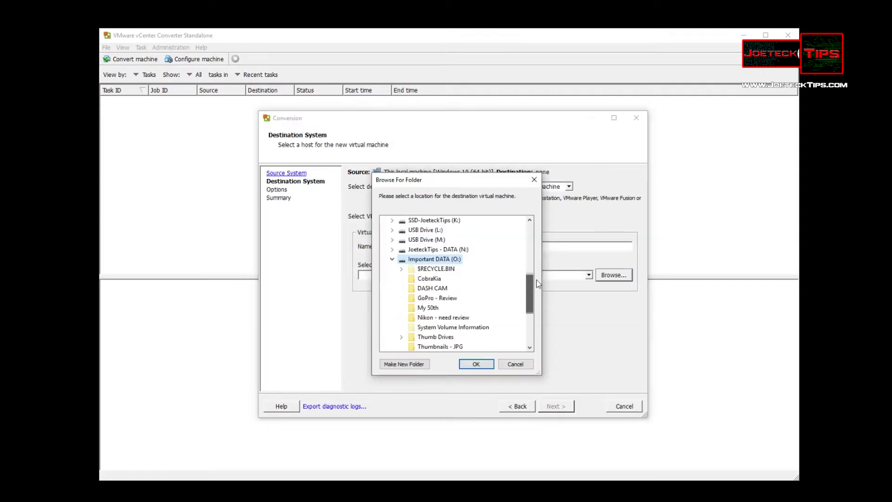
click(400, 364)
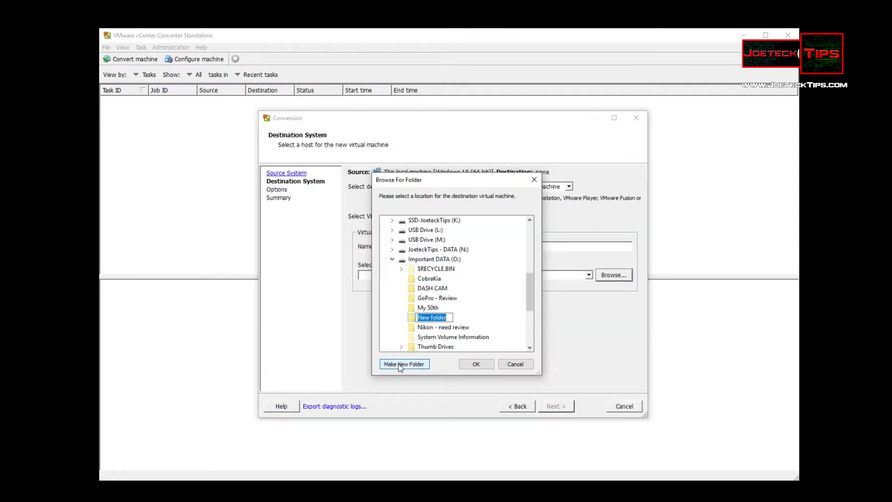
text(VMS)
key(Return)
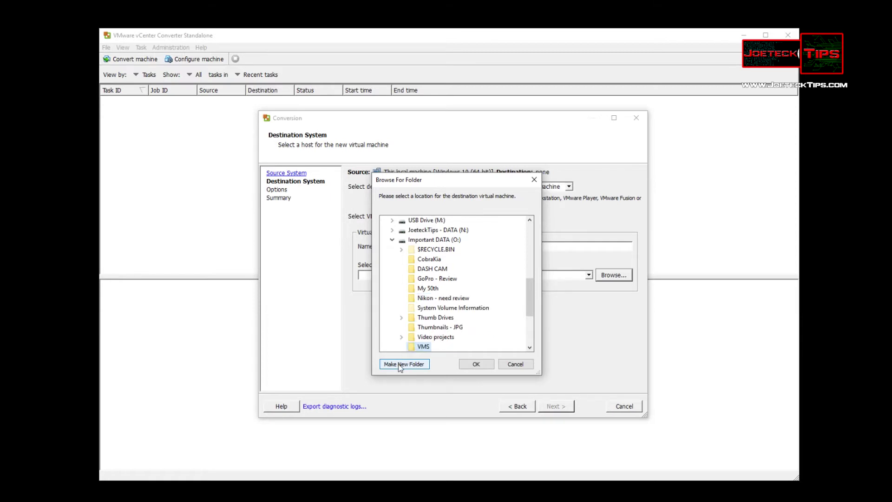
click(474, 367)
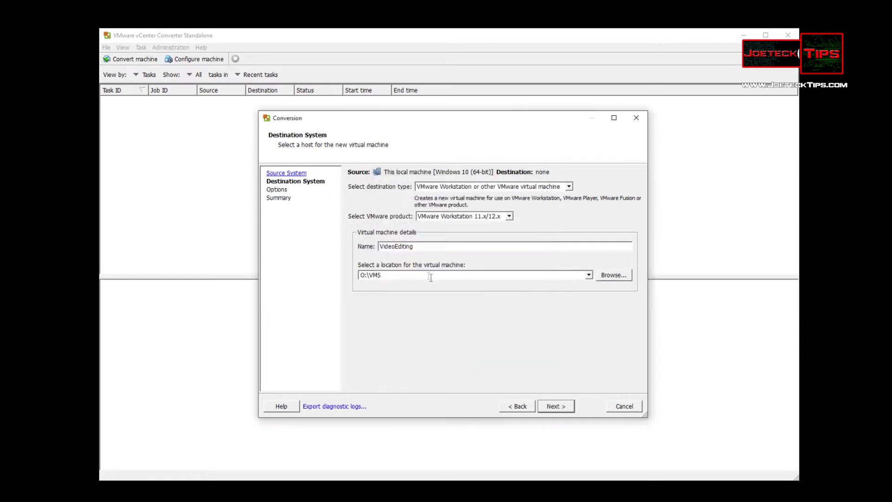
click(553, 407)
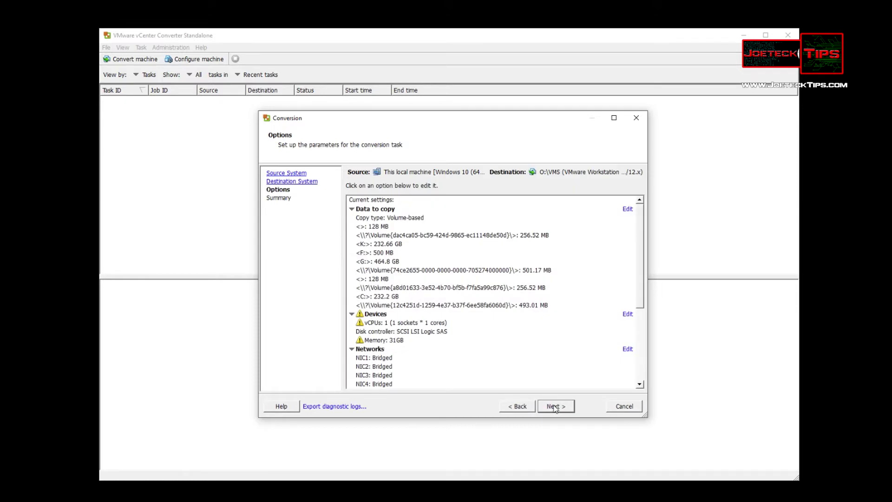
Step: Keep the default conversion options, review the summary and start the conversion, widening the Destination column in the task list
click(554, 408)
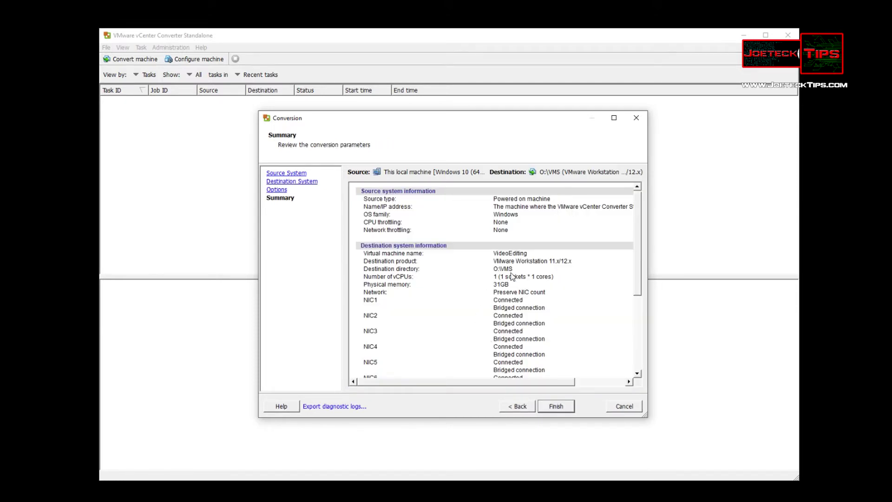
scroll(531, 365, down, 6)
click(563, 407)
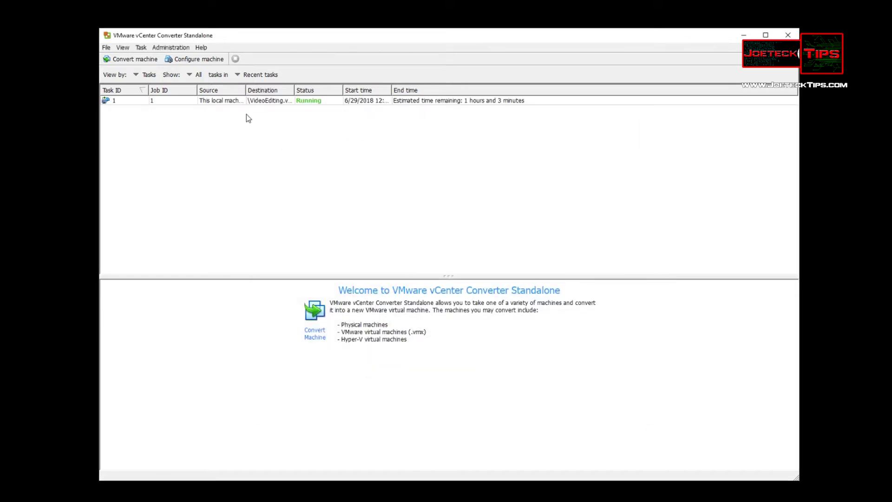
drag(294, 90, 352, 90)
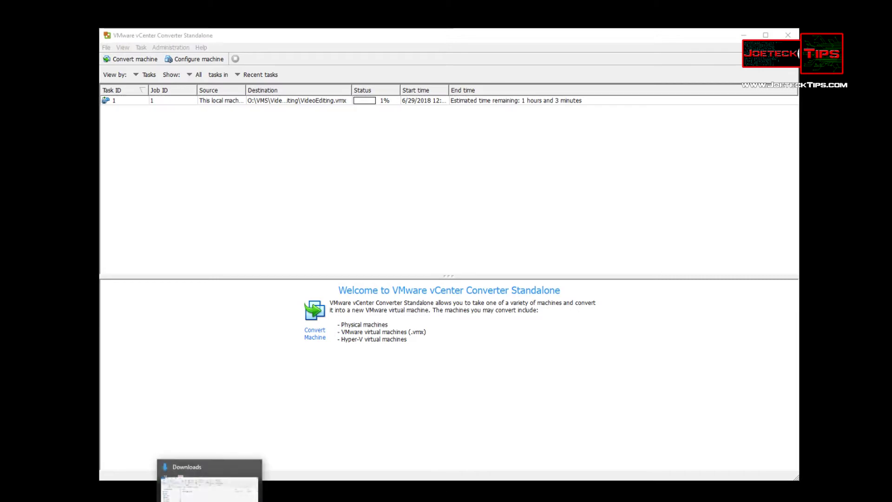
Step: Open a new File Explorer window and browse through the VMS folder on Important DATA (O:) to the conversion's output folder
right_click(209, 500)
click(193, 484)
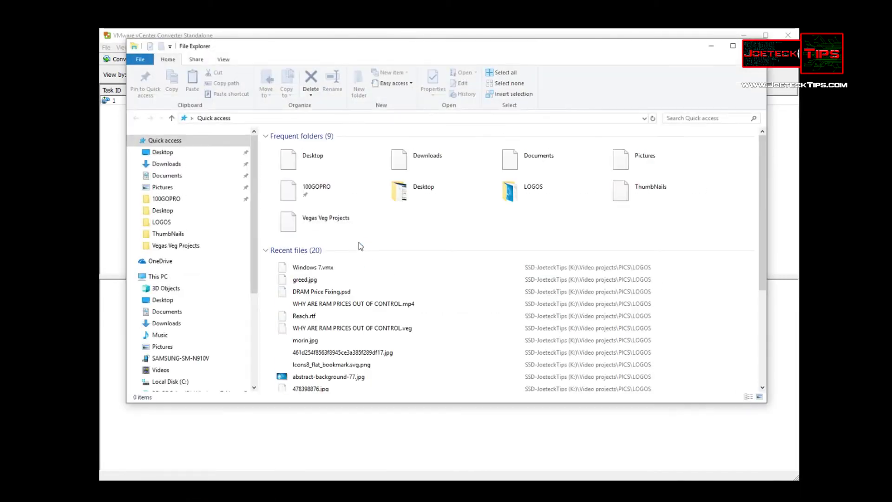
scroll(258, 253, down, 3)
scroll(258, 254, down, 3)
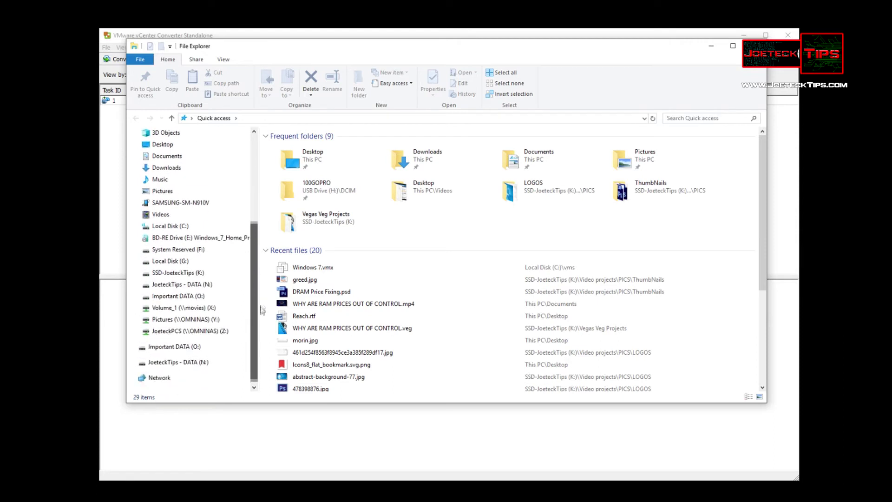
click(182, 348)
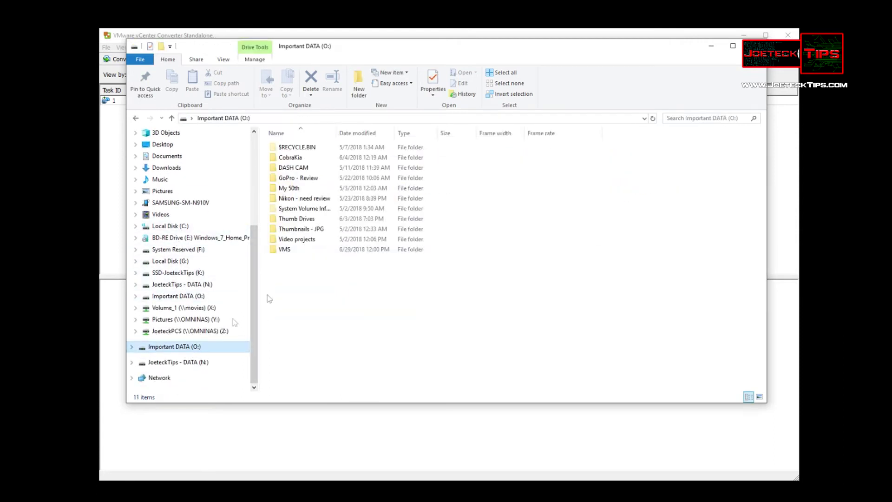
double_click(286, 280)
double_click(293, 148)
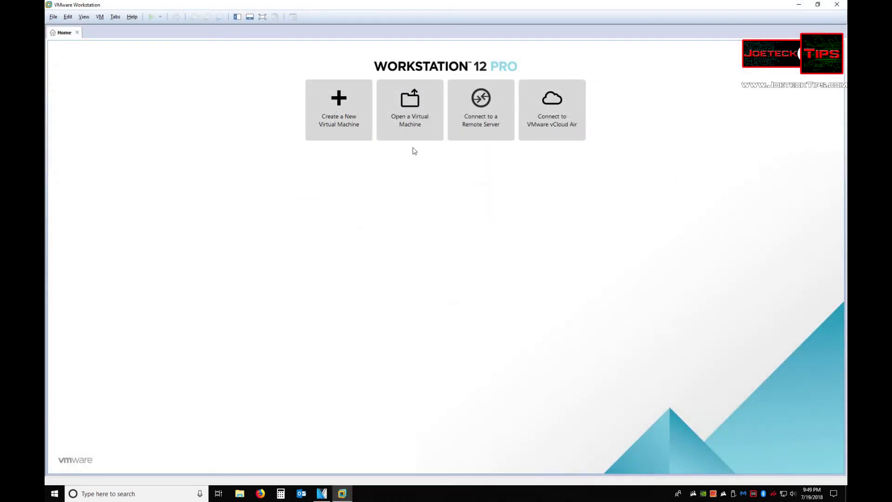
Step: Examine the converted machine's files in O:\VMS\VideoEditing using File Explorer, and close the window
click(239, 494)
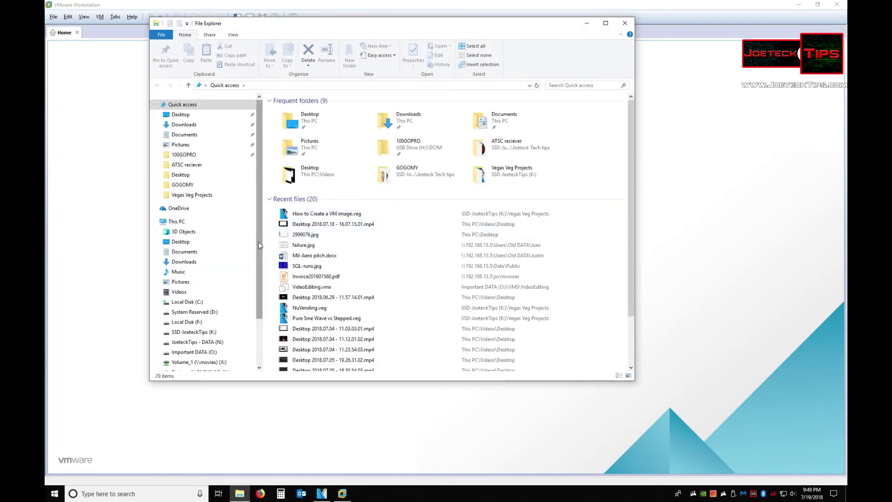
scroll(199, 326, down, 2)
click(197, 333)
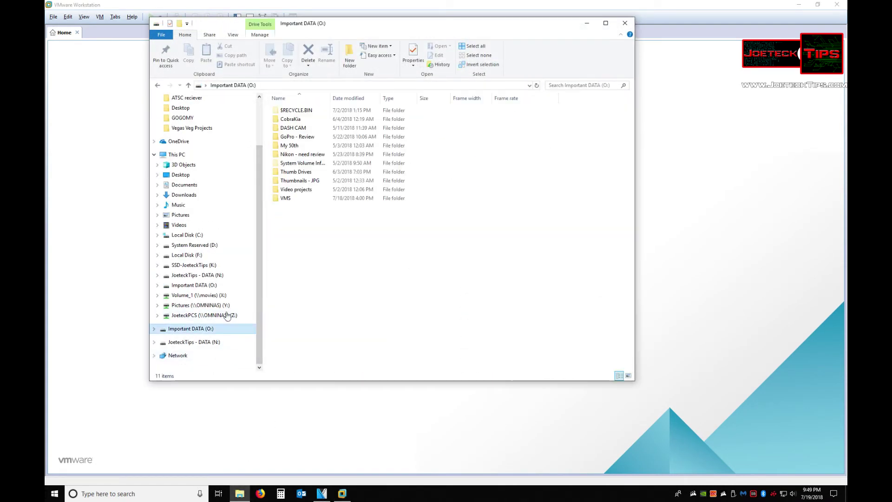
double_click(291, 200)
double_click(288, 112)
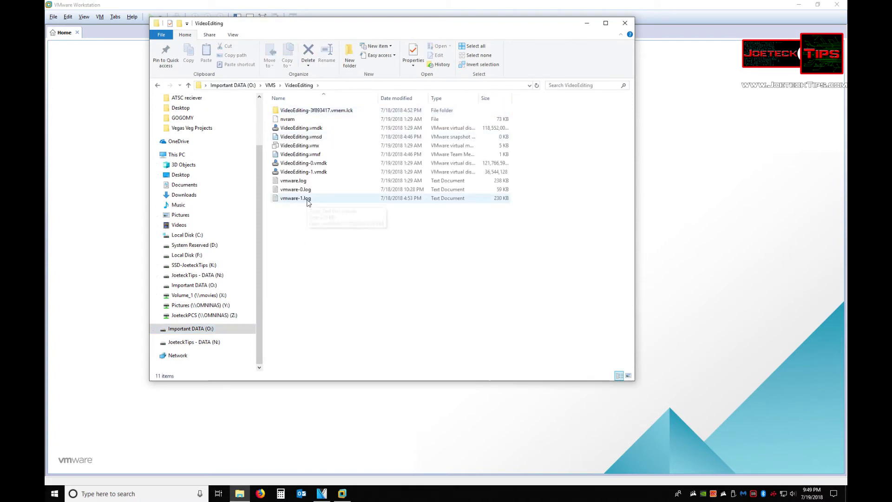
click(625, 24)
Step: Open the converted virtual machine from VideoEditing.vmx in O:\VMS\VideoEditing using VMware Workstation
click(420, 112)
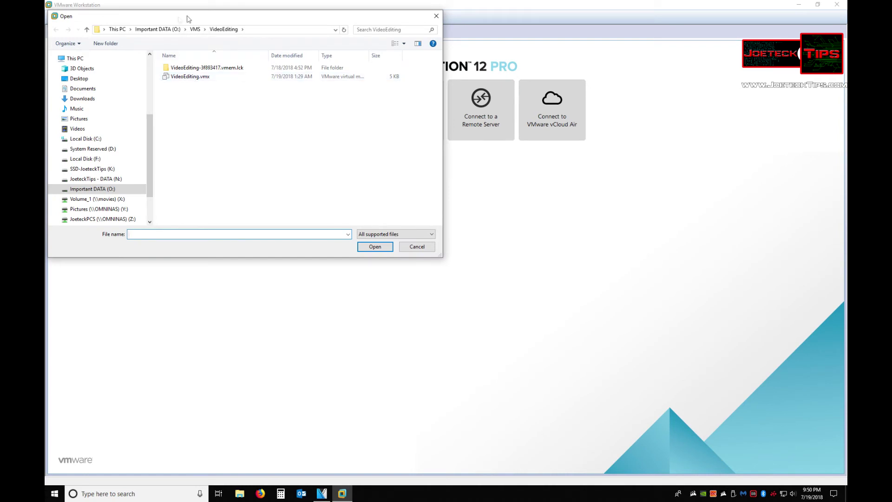
double_click(195, 78)
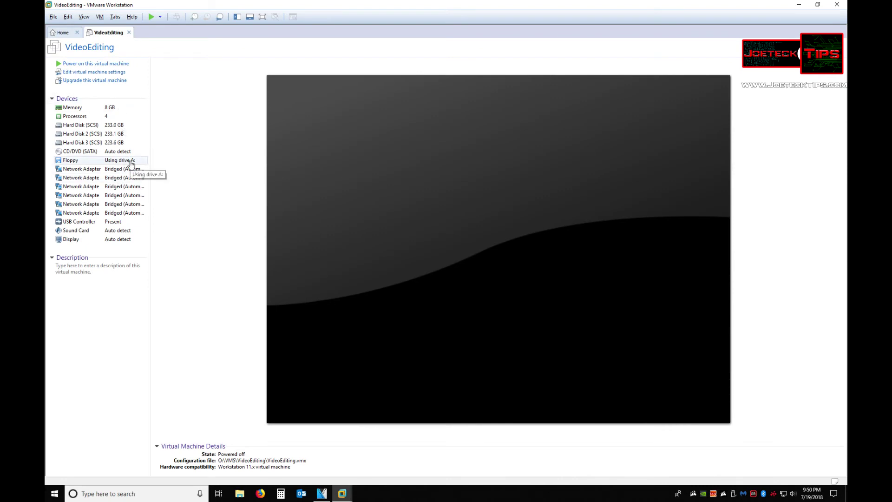
Step: Review the virtual machine's three hard disks, then set its memory to 13 GB and its processors to 2 with 4 cores each
double_click(82, 125)
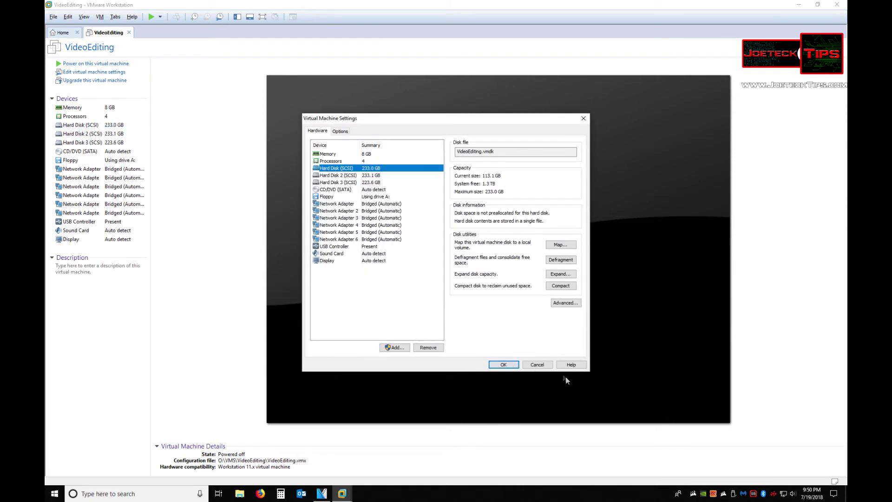
click(340, 175)
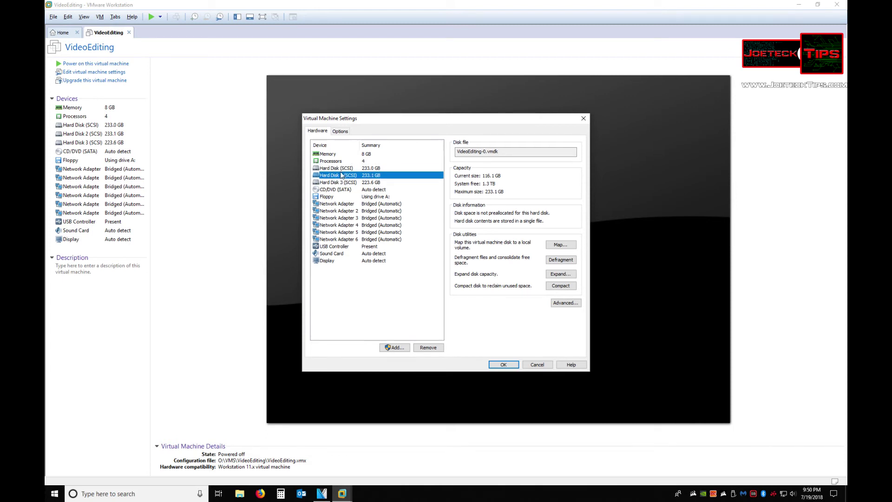
click(343, 183)
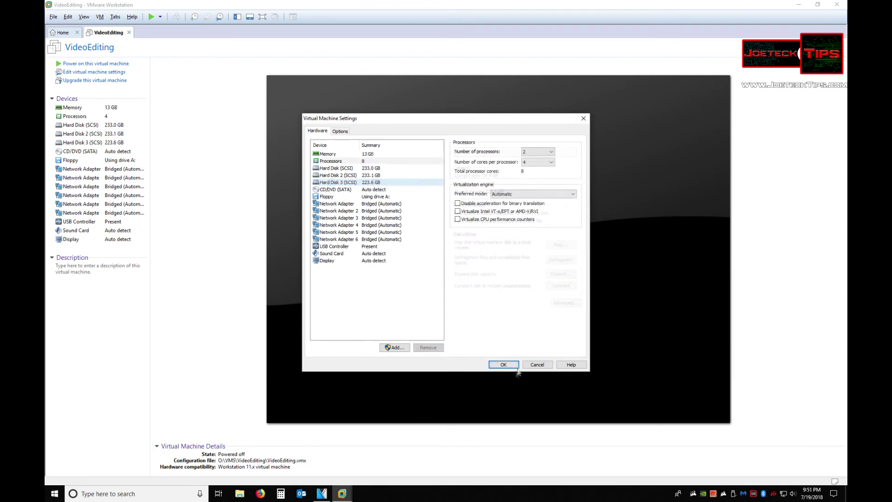
click(517, 365)
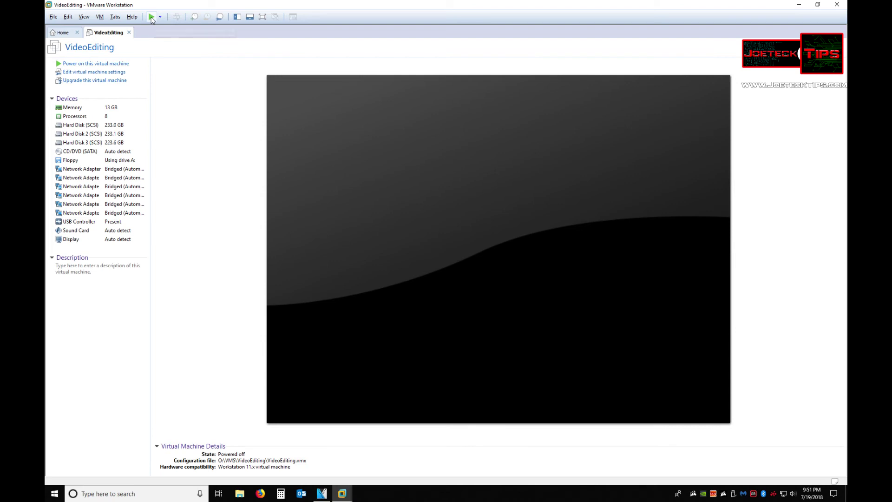
Step: Power on the VideoEditing virtual machine and check the guest's CPU performance in Task Manager, closing it when done
click(151, 19)
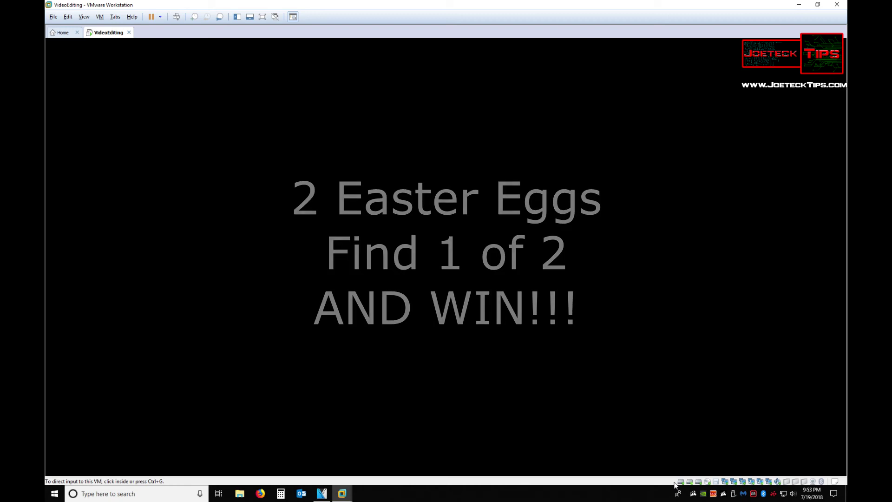
click(453, 315)
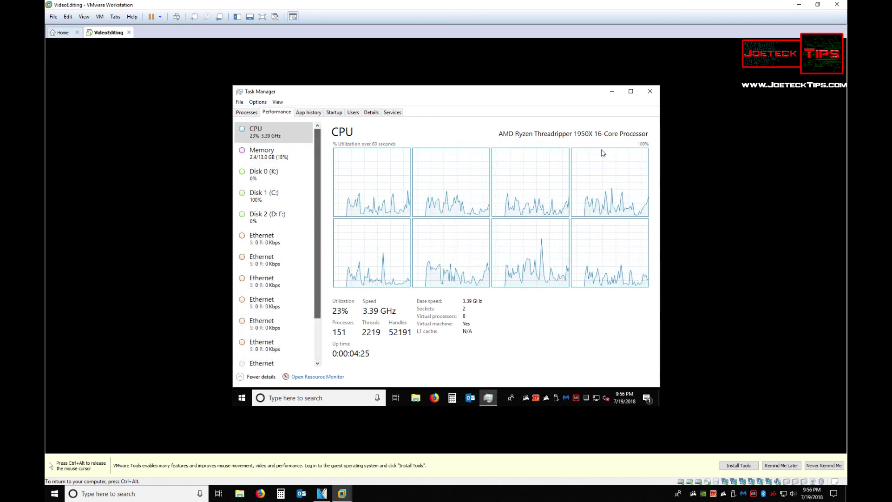
click(655, 96)
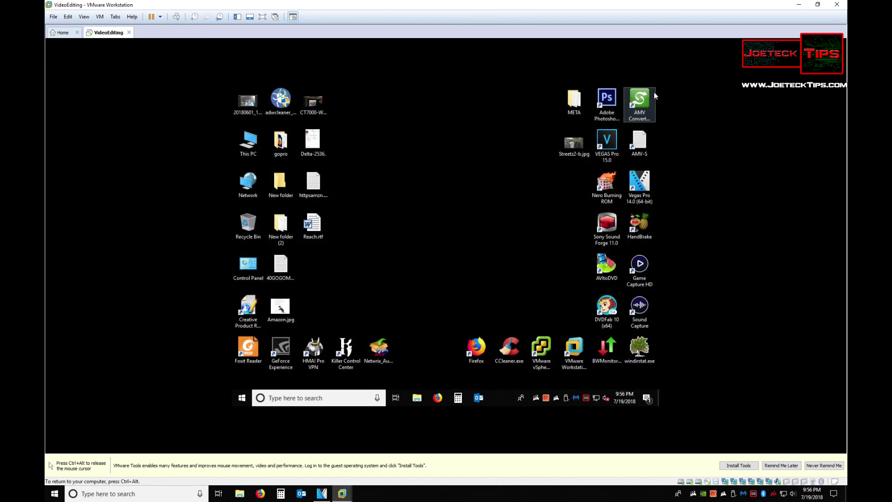